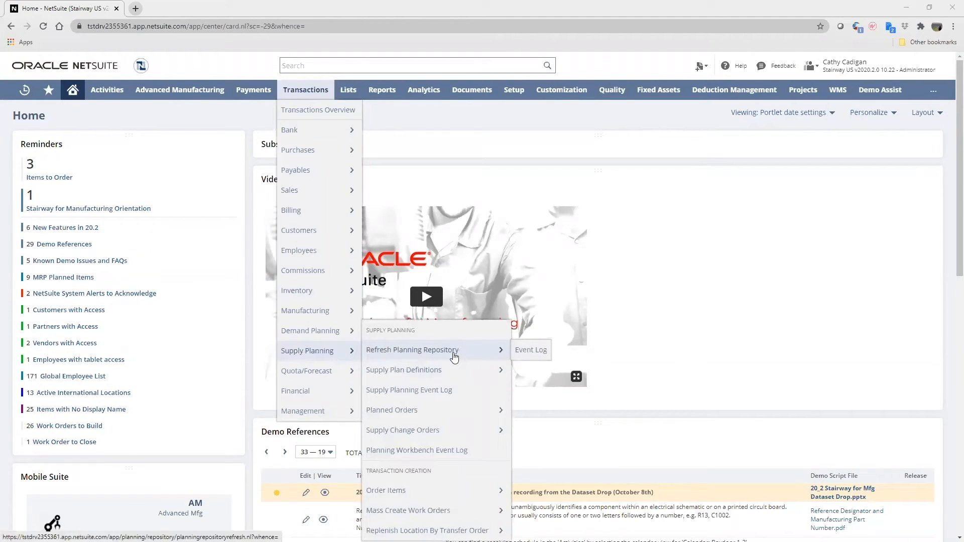
# - Choose Net-Change Refresh as the transfer type on the Refresh Planning Repository form
pyautogui.click(453, 355)
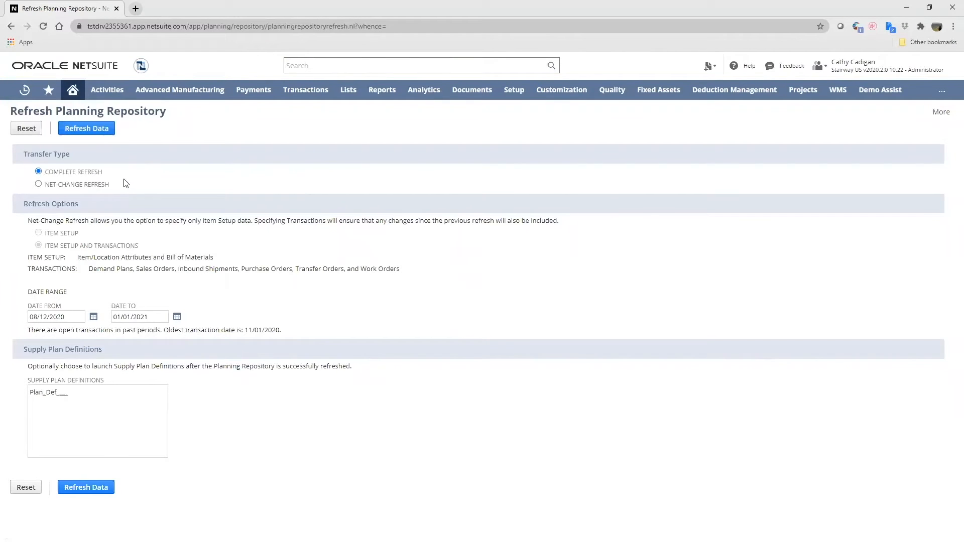
pyautogui.click(39, 185)
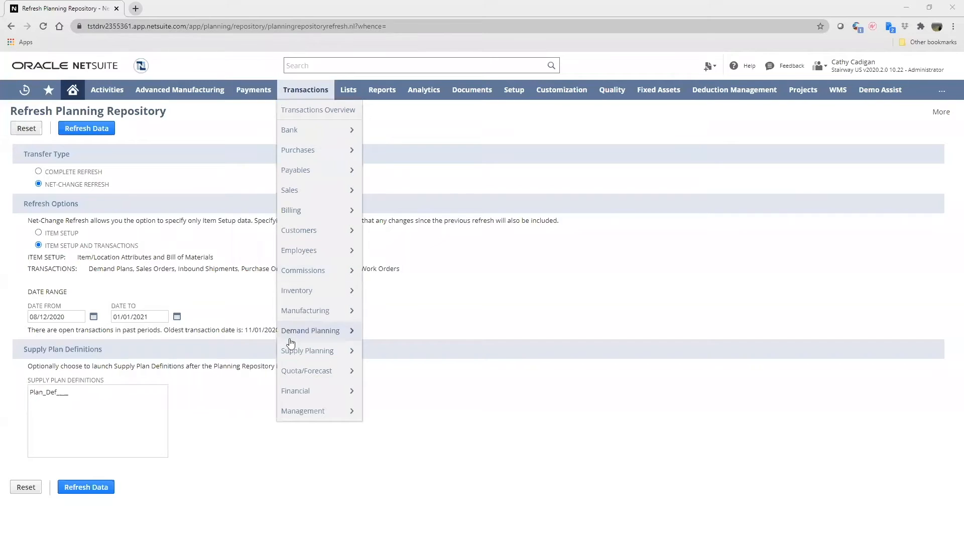
# - Navigate to the Supply Planning Event Log, confirming the Leave prompt
pyautogui.moveTo(307, 350)
pyautogui.click(409, 390)
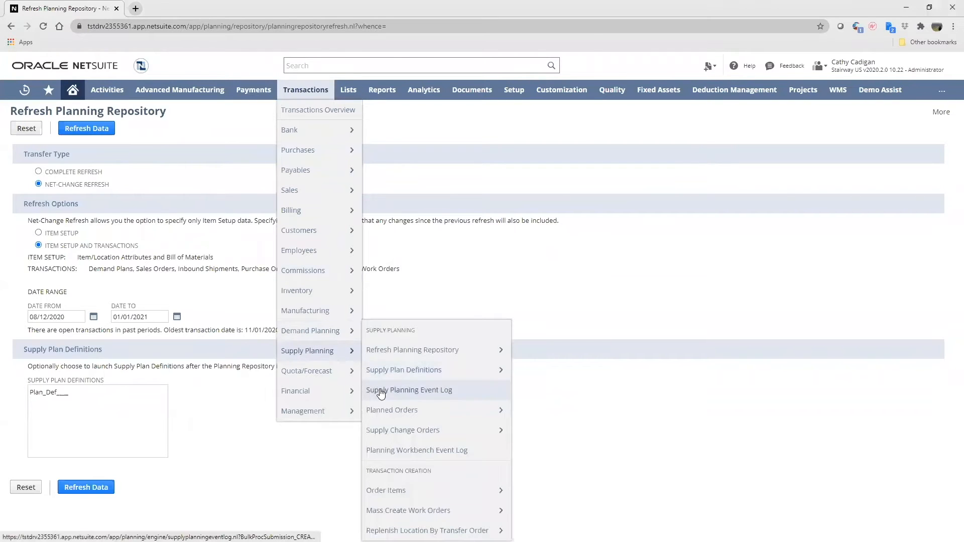
pyautogui.click(531, 83)
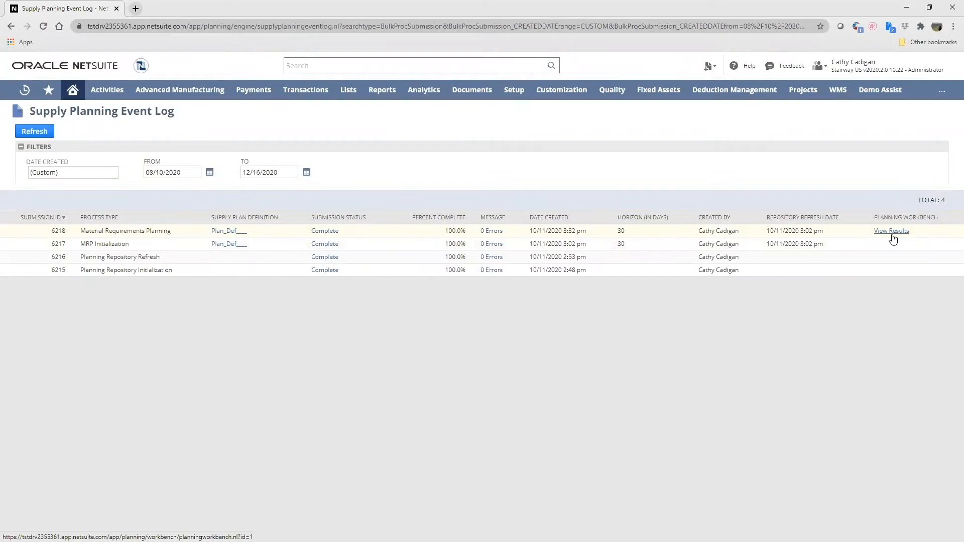
# - View the workbench results for the Material Requirements Planning run
pyautogui.click(892, 231)
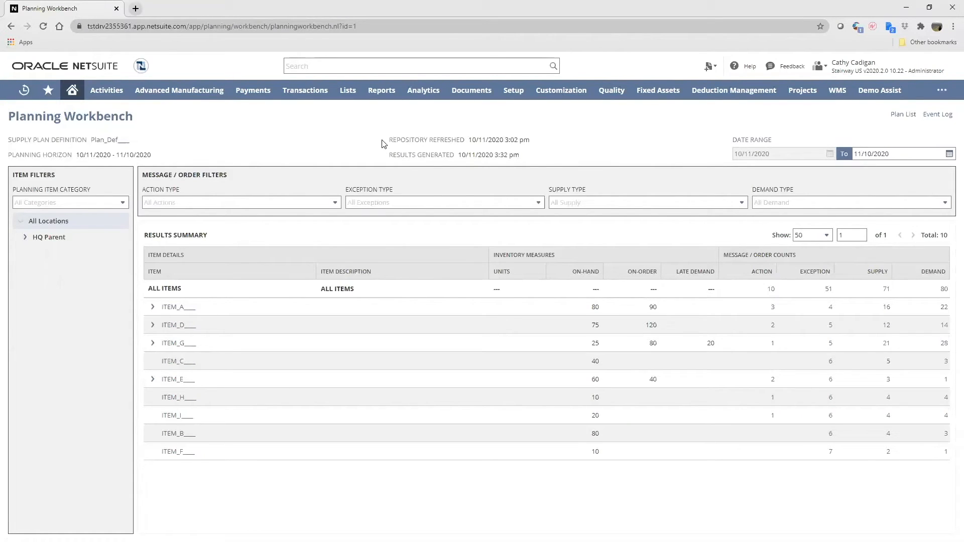
# - Browse the item category and action type lists and expand HQ Parent's locations
pyautogui.click(93, 203)
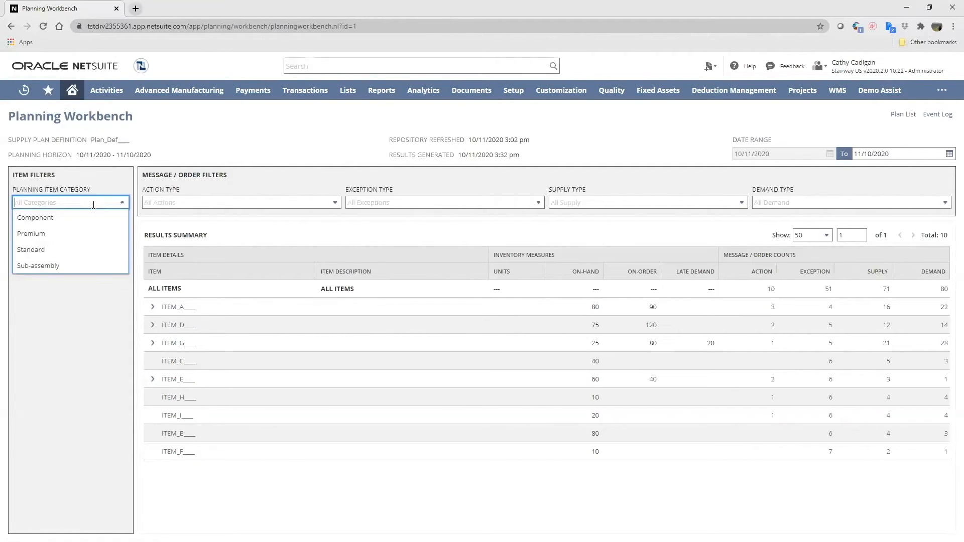
pyautogui.click(39, 345)
pyautogui.click(26, 238)
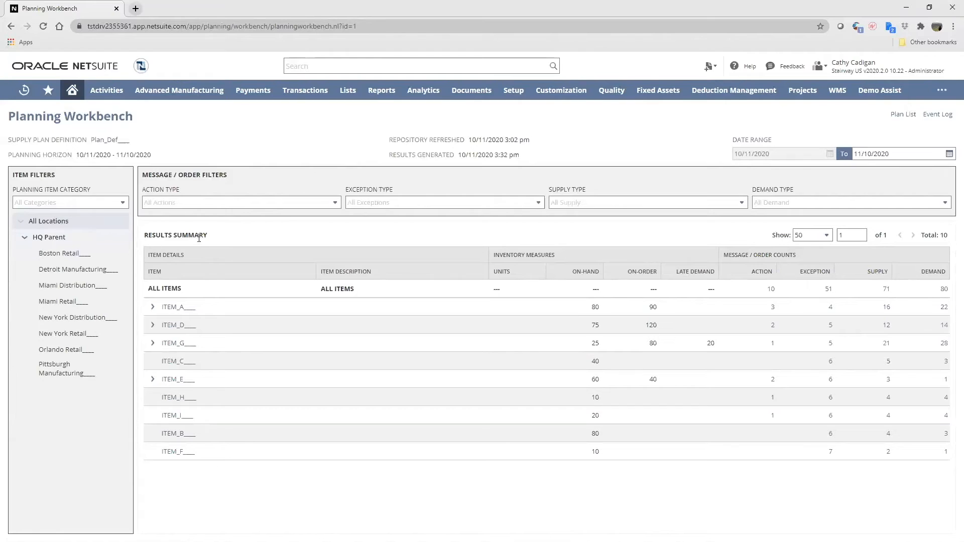
pyautogui.click(248, 203)
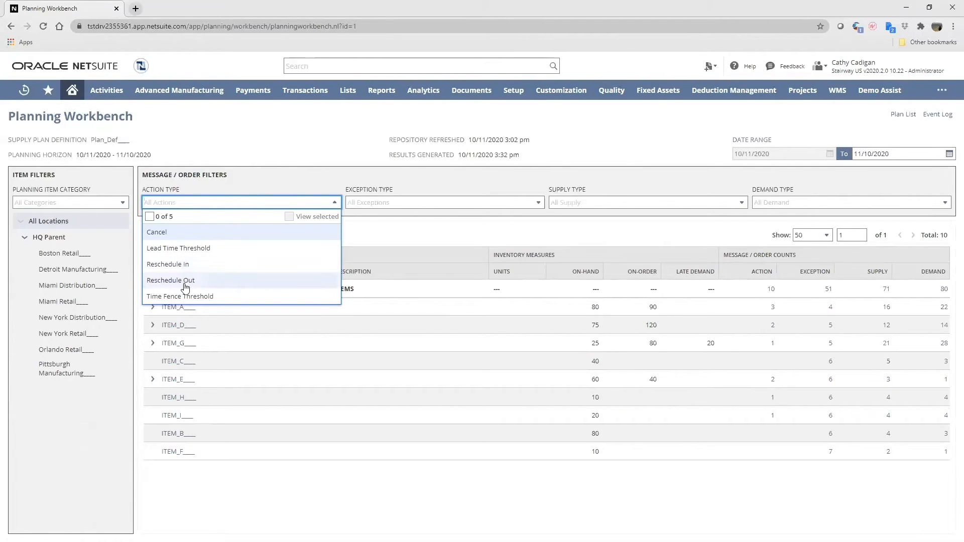
pyautogui.click(390, 237)
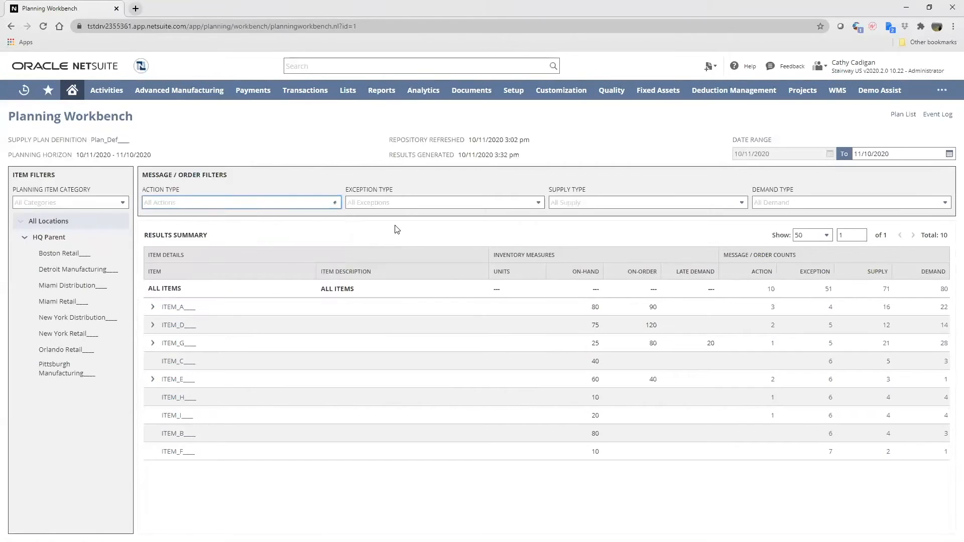
# - Filter the summary by Item with No Activity, then remove that exception filter
pyautogui.click(397, 204)
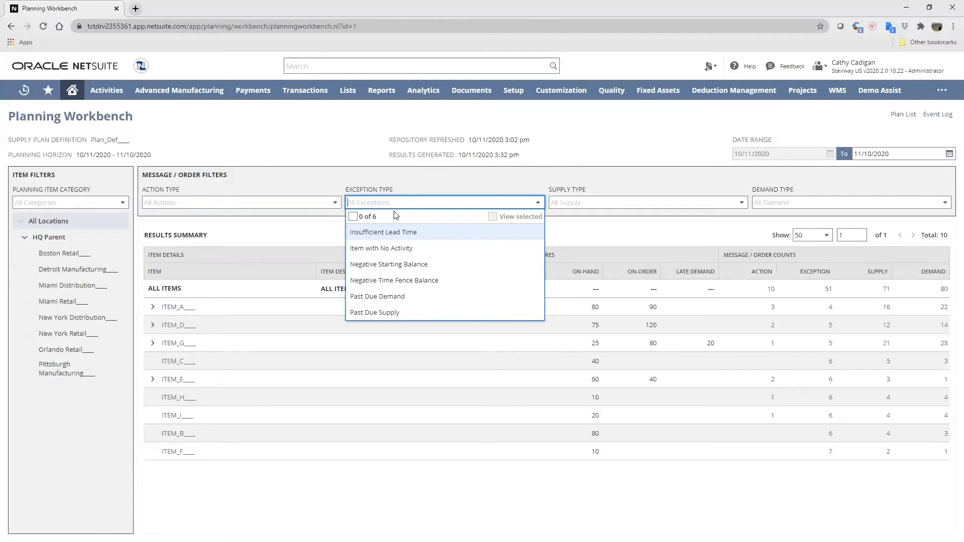
pyautogui.click(377, 249)
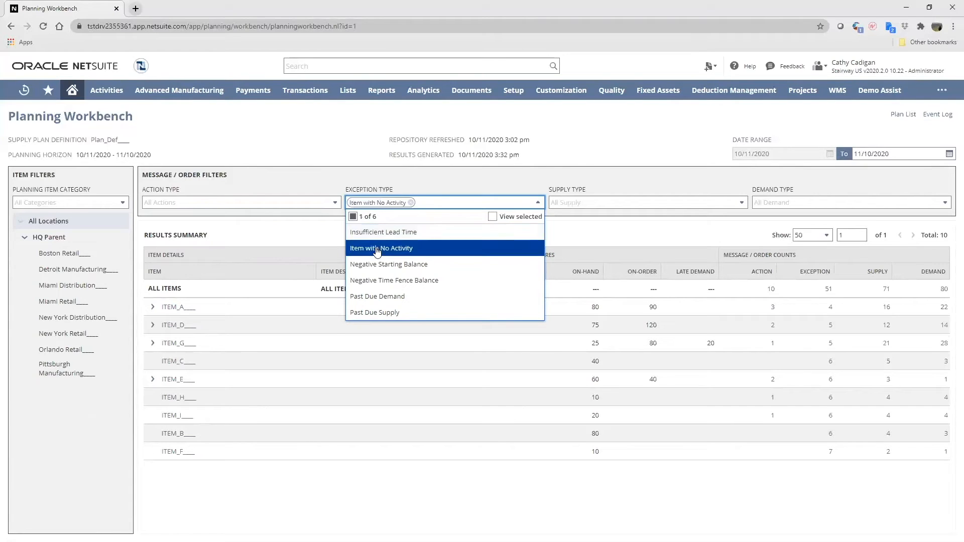
pyautogui.click(565, 239)
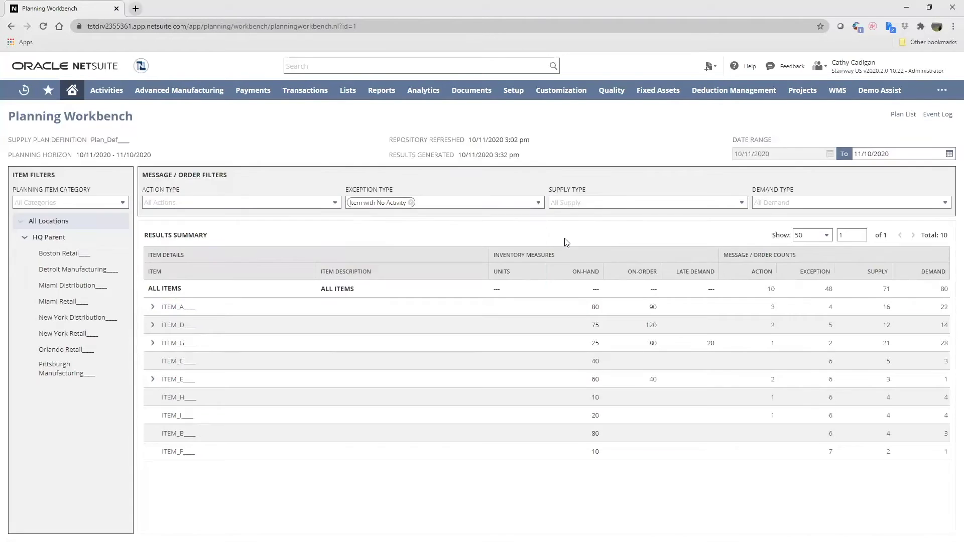
pyautogui.click(411, 203)
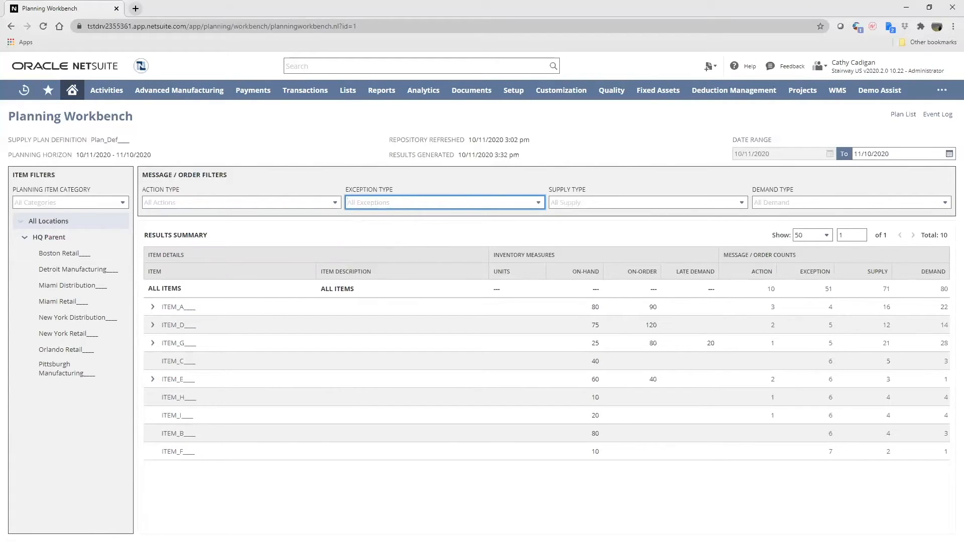
# - Browse the supply and demand type lists, then drill into supply details for ALL ITEMS
pyautogui.click(601, 204)
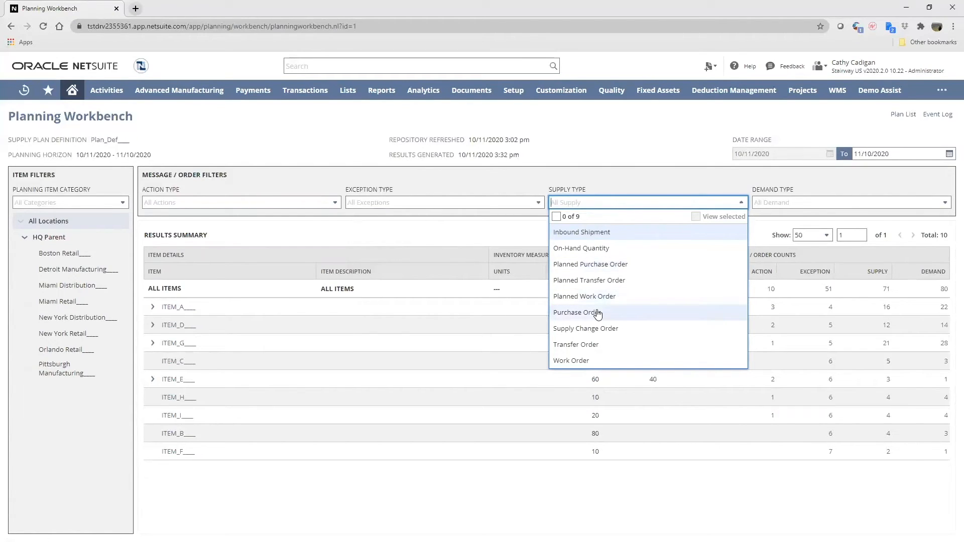
pyautogui.click(777, 203)
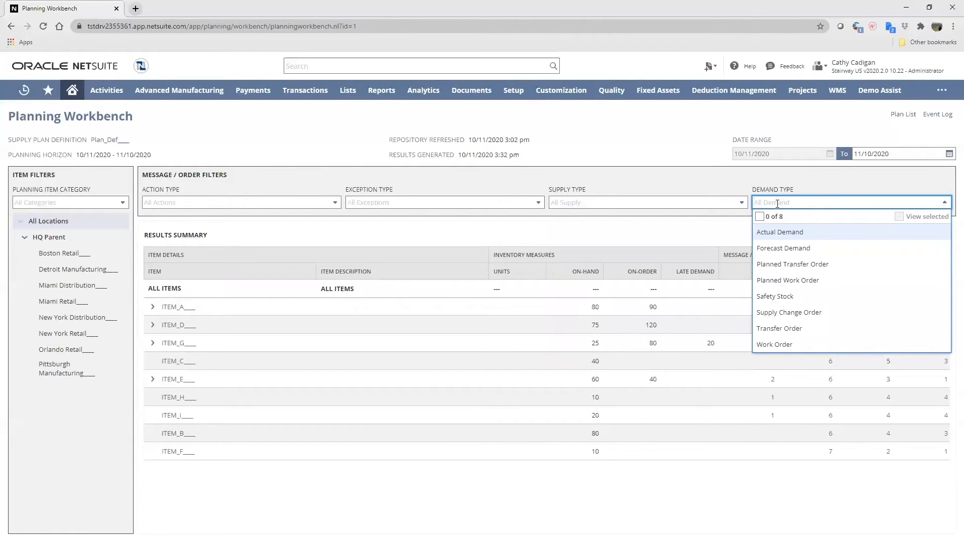
pyautogui.click(702, 129)
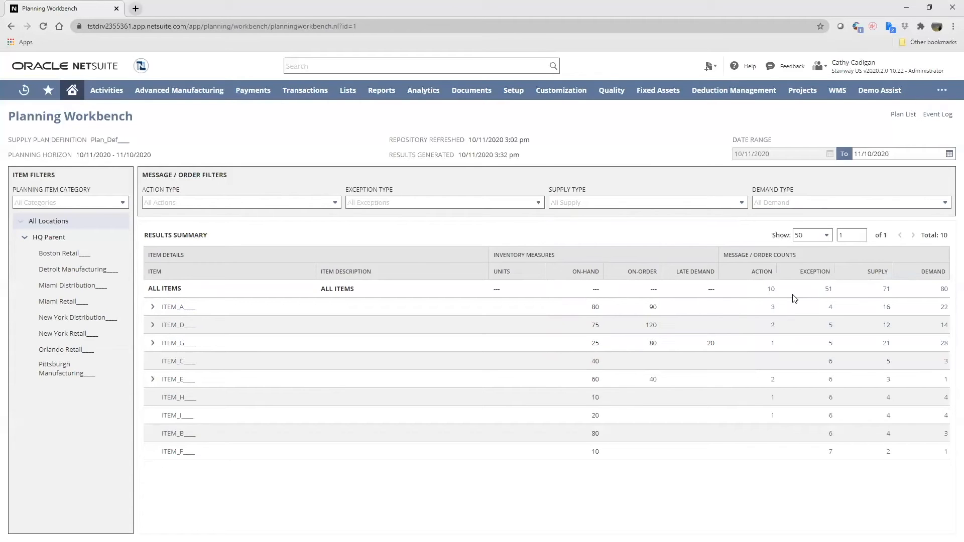
pyautogui.click(886, 291)
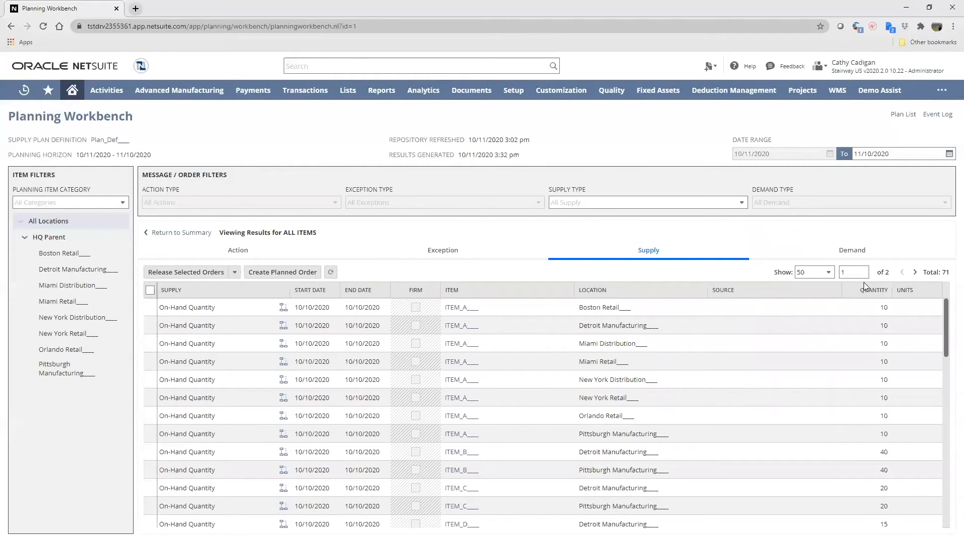
# - View pegging for ITEM_A's on-hand quantity at Detroit Manufacturing
pyautogui.click(283, 326)
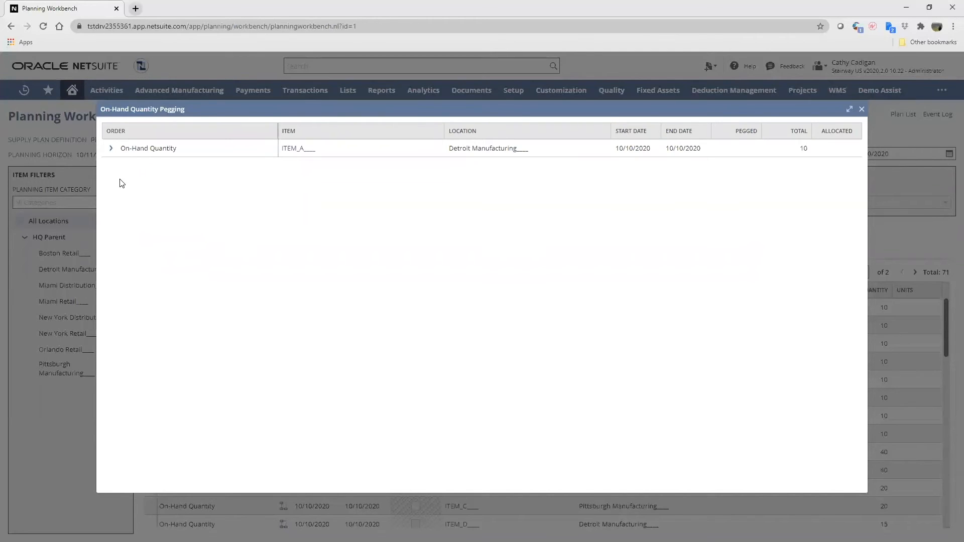
# - Expand On-Hand Quantity and Planned Transfer Order #14 pegging, then close the pegging view
pyautogui.click(111, 149)
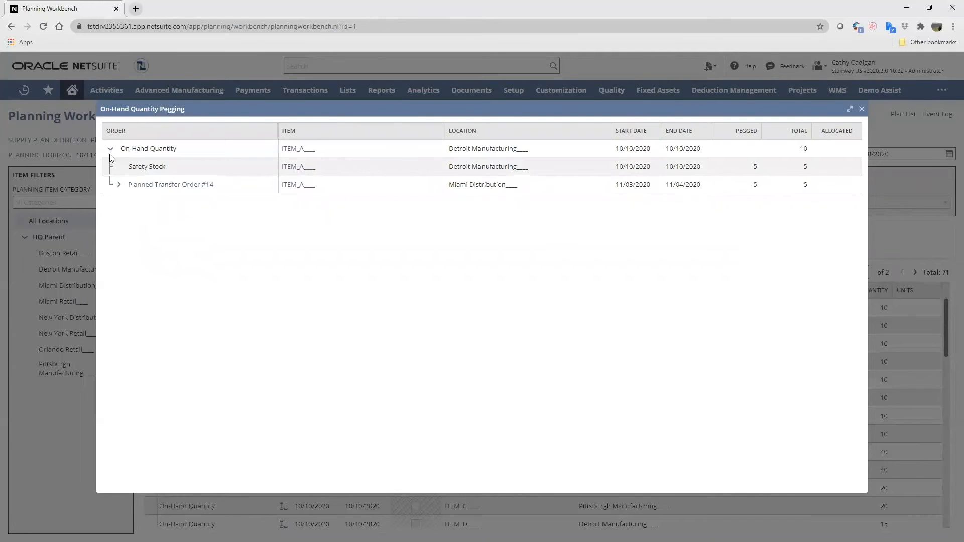
pyautogui.click(117, 185)
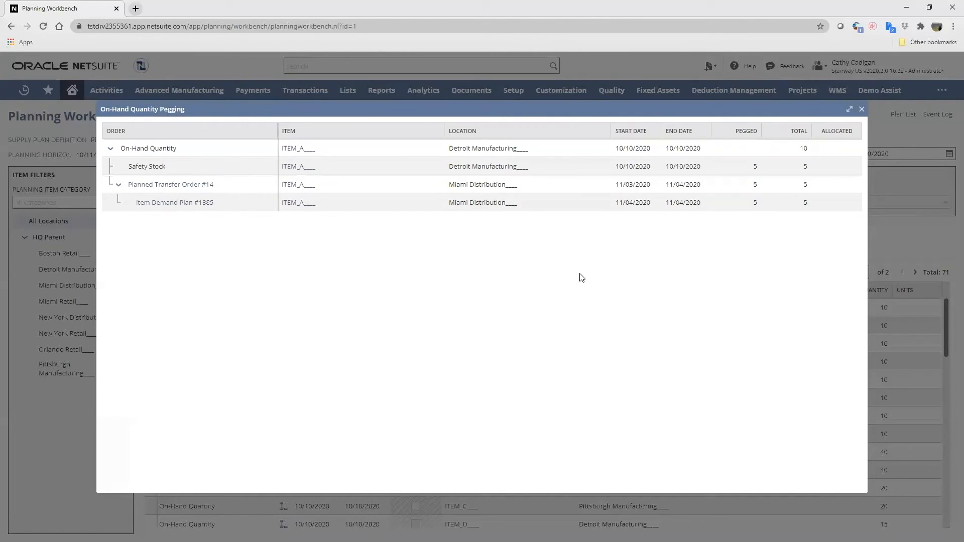
pyautogui.click(863, 113)
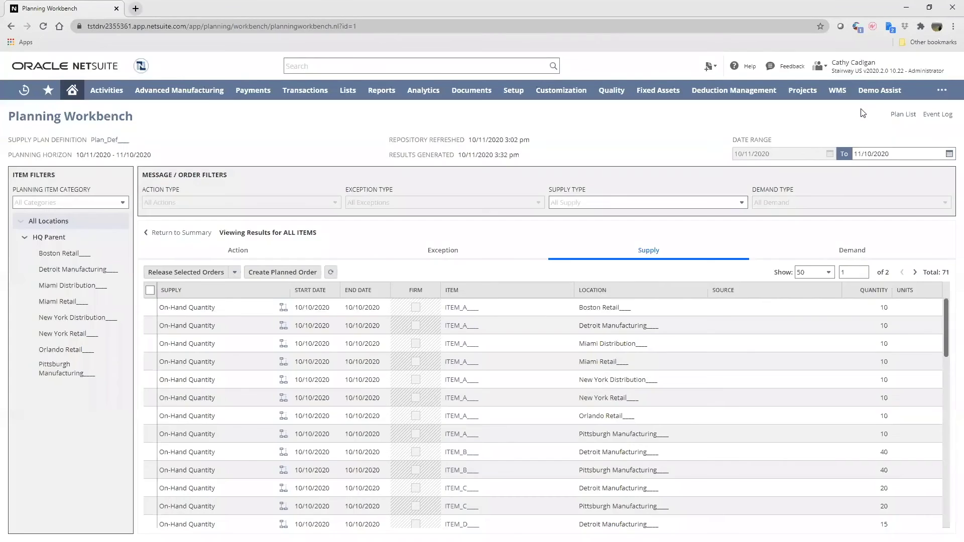
# - Switch to demand results and view pegging for Planned Transfer Order #119
pyautogui.click(847, 257)
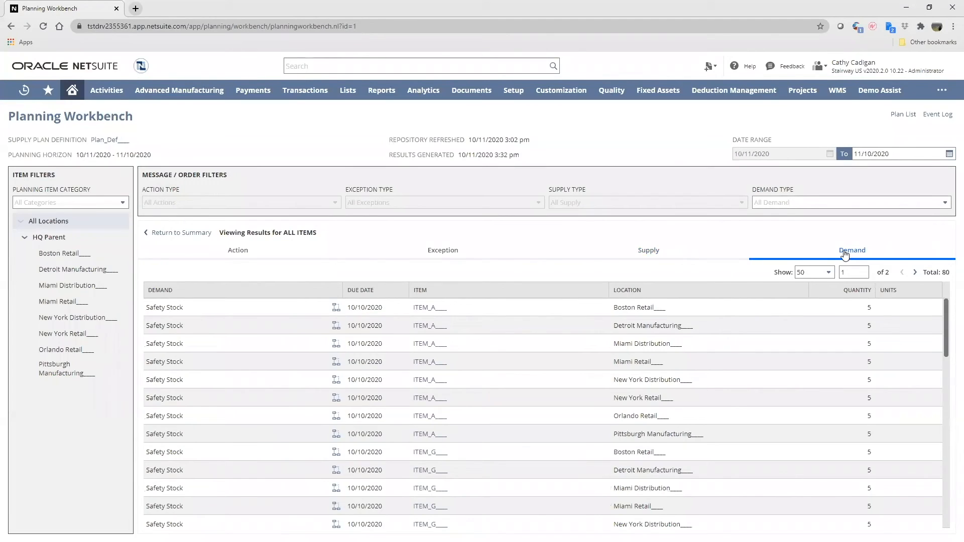
pyautogui.scroll(-3, 292, 388)
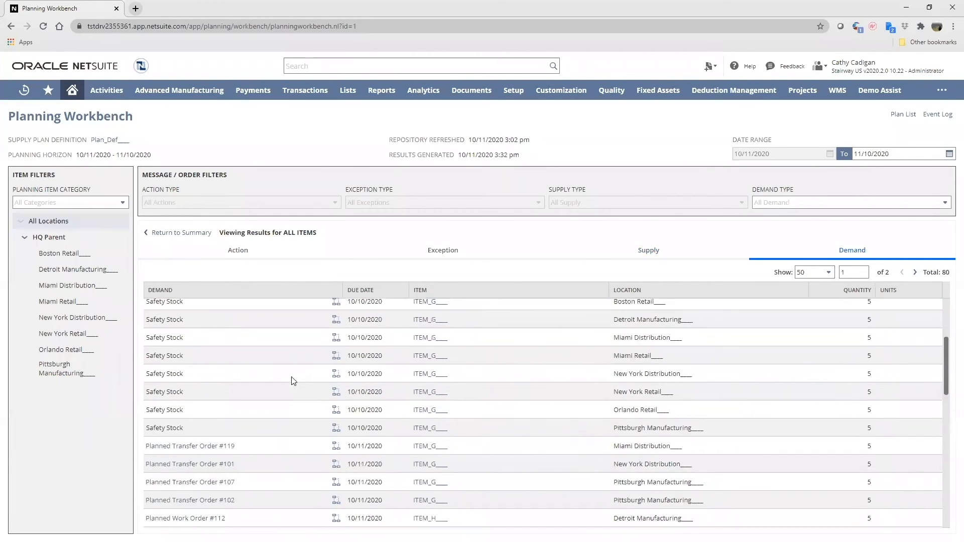
pyautogui.click(336, 445)
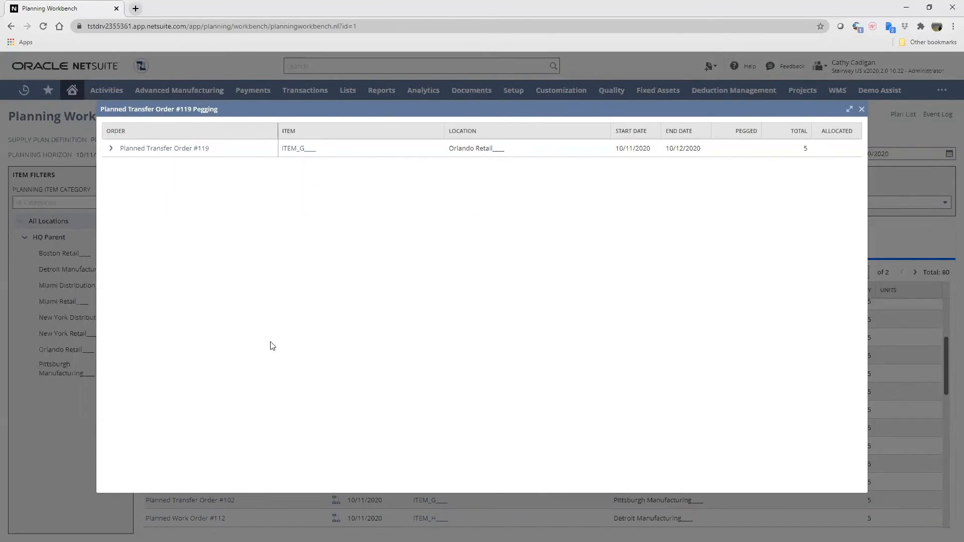
# - Expand pegging for orders #119, #102 and #113, then close the pegging view
pyautogui.click(110, 148)
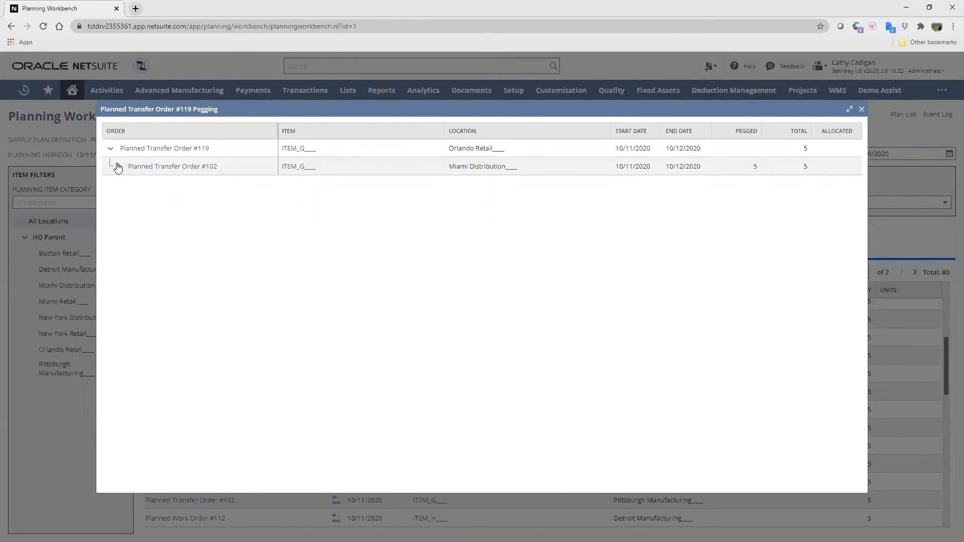
pyautogui.click(115, 167)
pyautogui.click(126, 185)
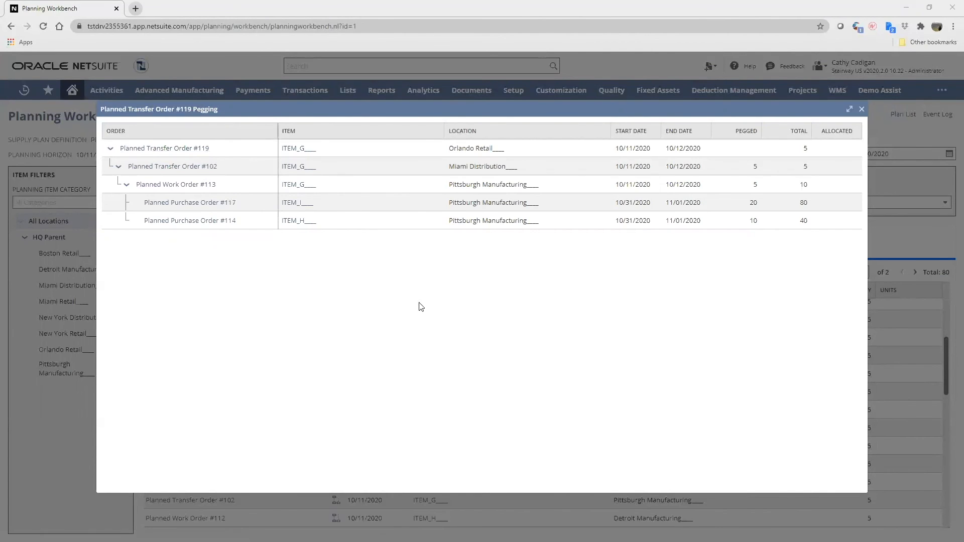
pyautogui.click(863, 111)
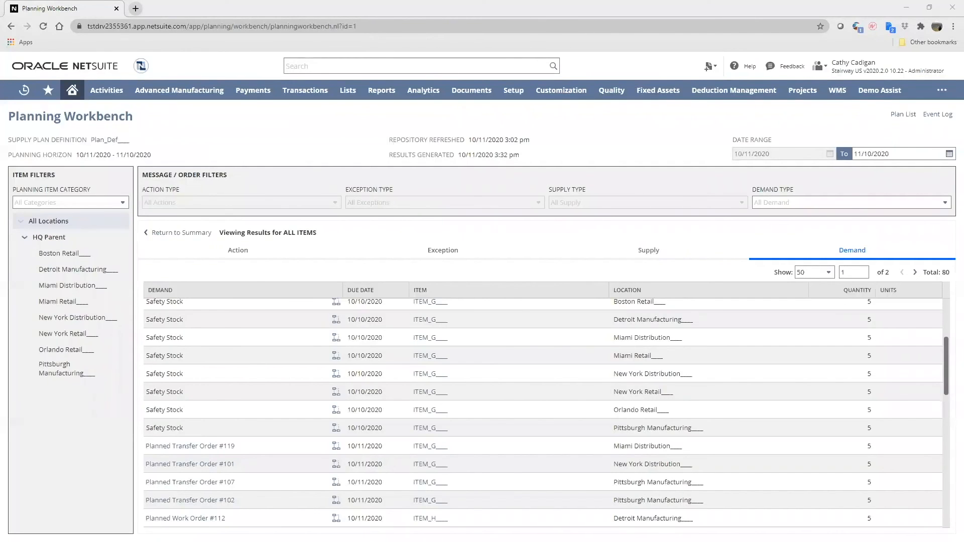
# - Return to the summary, expand ITEM_D and open its suggested actions
pyautogui.click(182, 232)
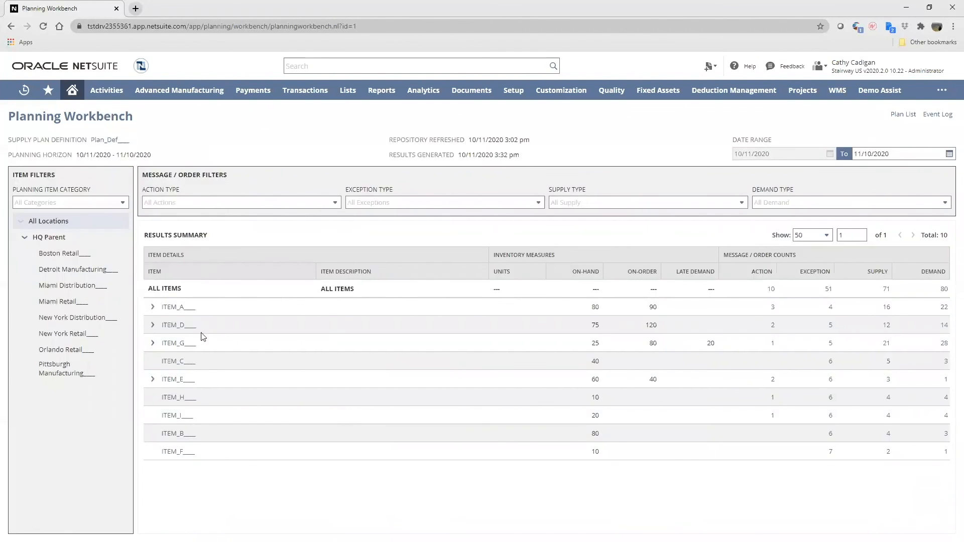
pyautogui.click(152, 326)
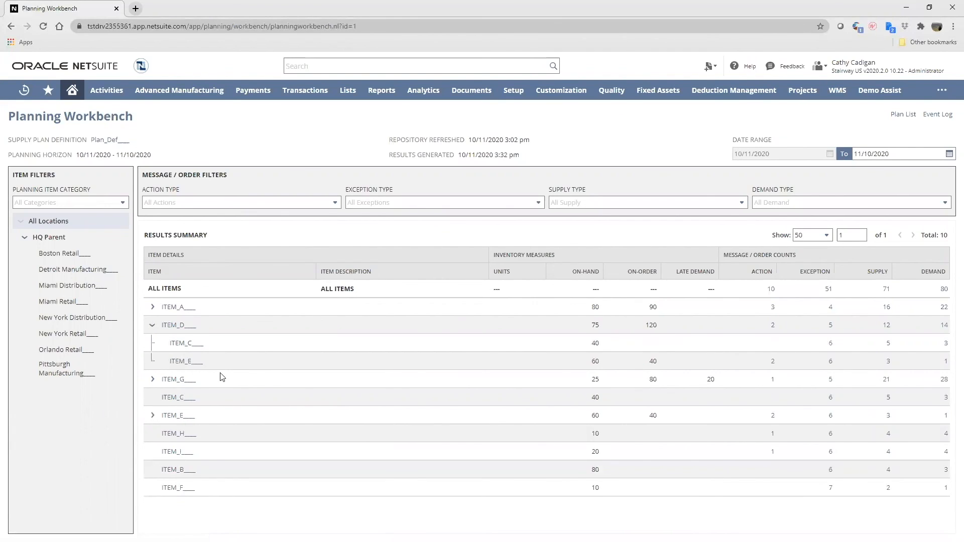
pyautogui.click(774, 330)
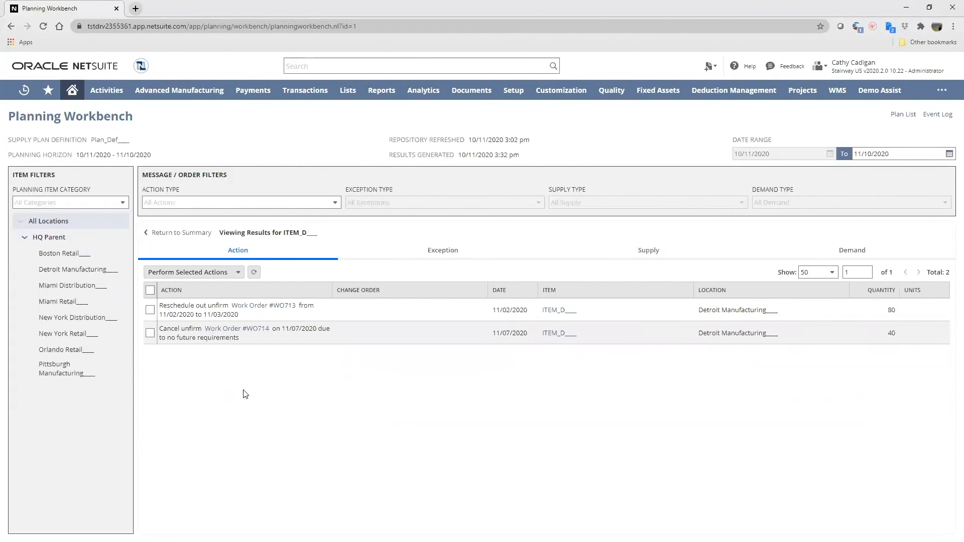
# - Check both ITEM_D suggested actions: reschedule #WO713 and cancel #WO714
pyautogui.click(150, 290)
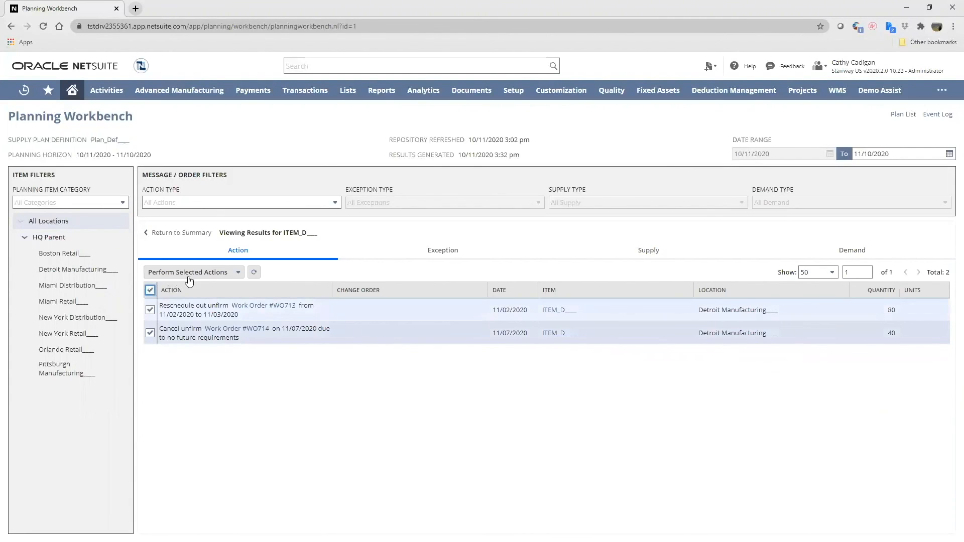